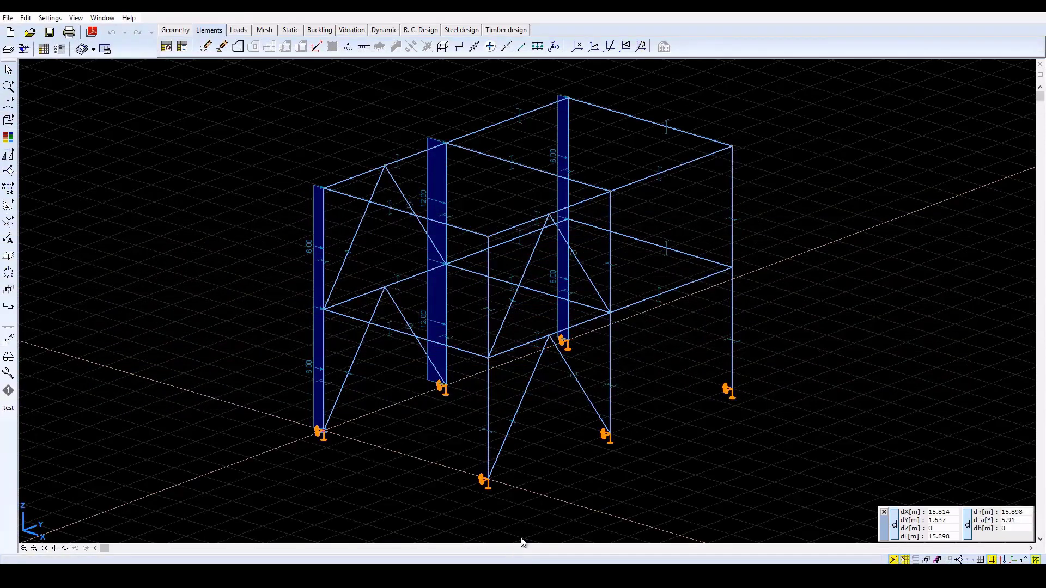
Review S 235 steel's Plastic / von Mises model and tangential modulus, closing without changes.
left_click(564, 461)
left_click(166, 47)
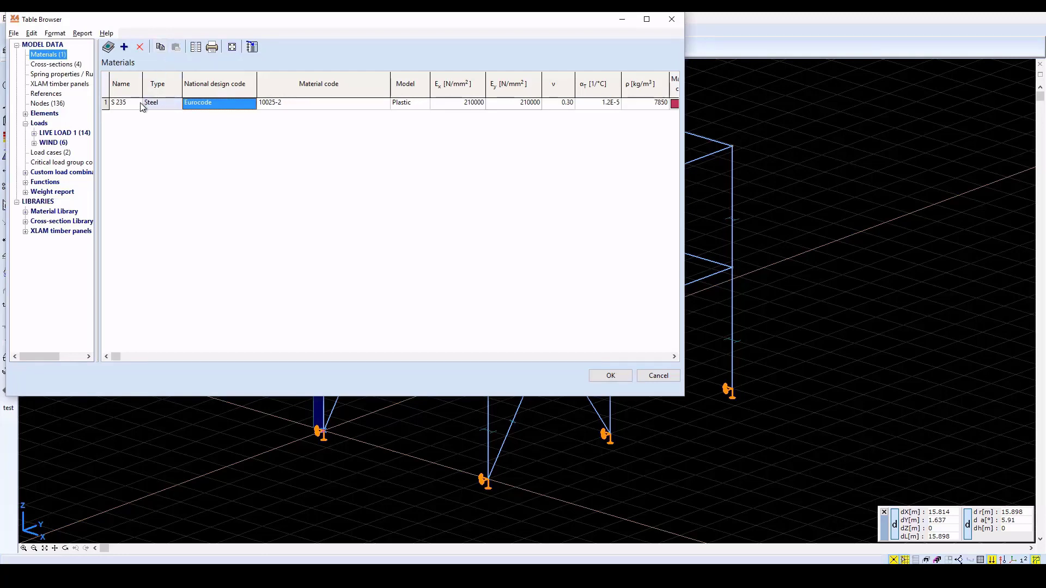
double_click(159, 103)
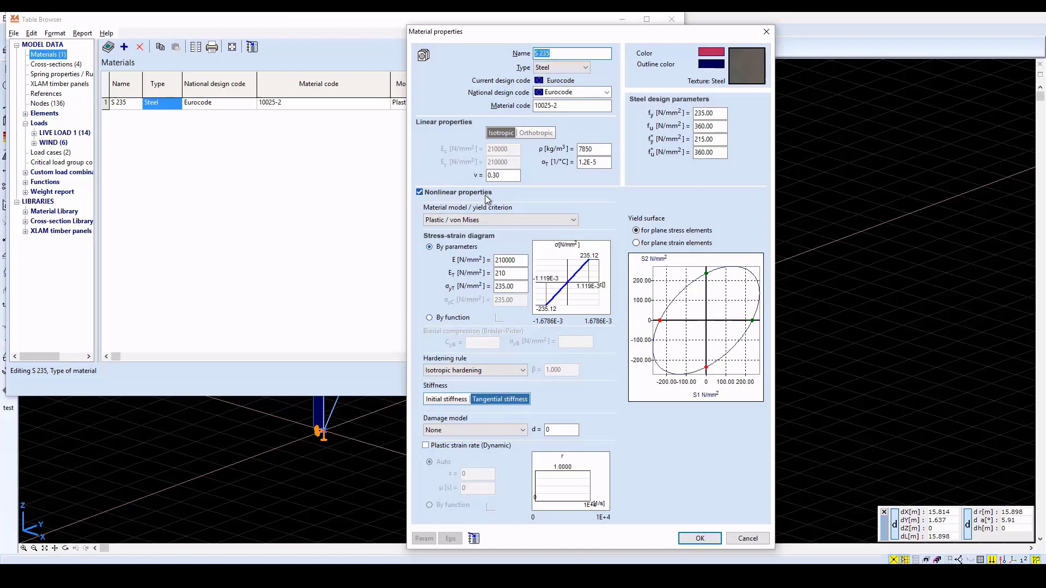
left_click(574, 220)
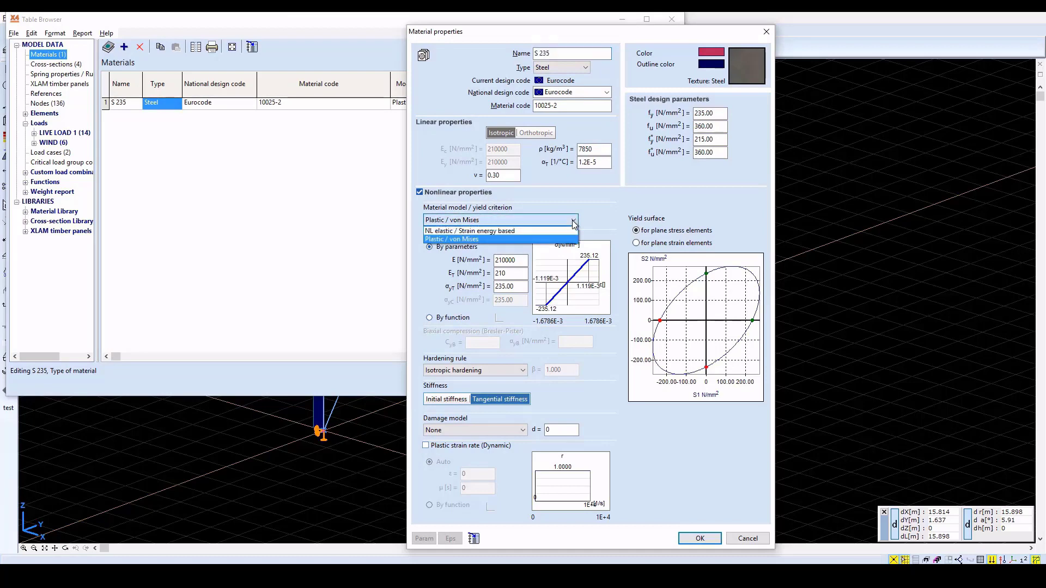
left_click(574, 220)
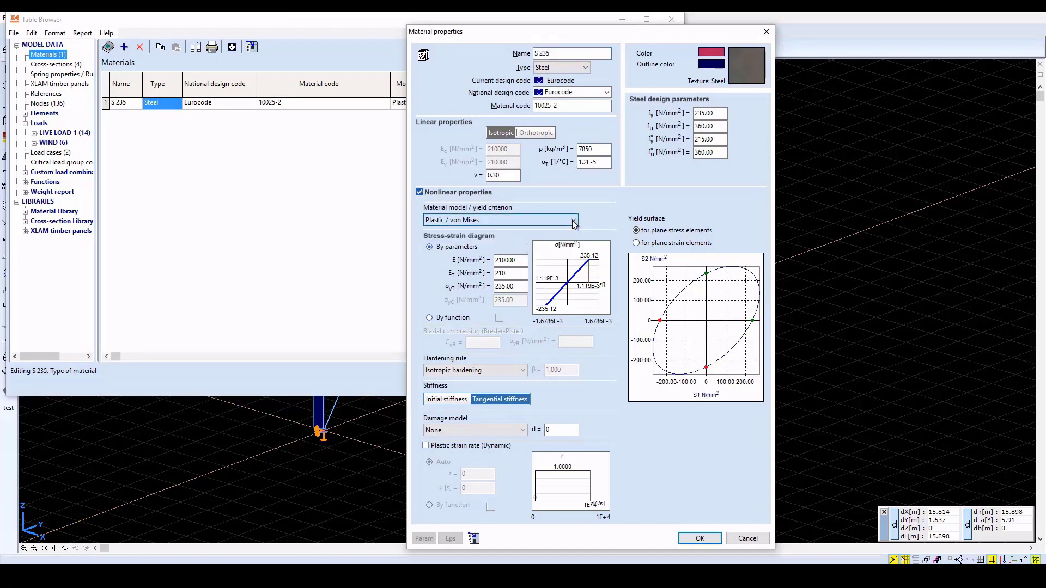
left_click(513, 271)
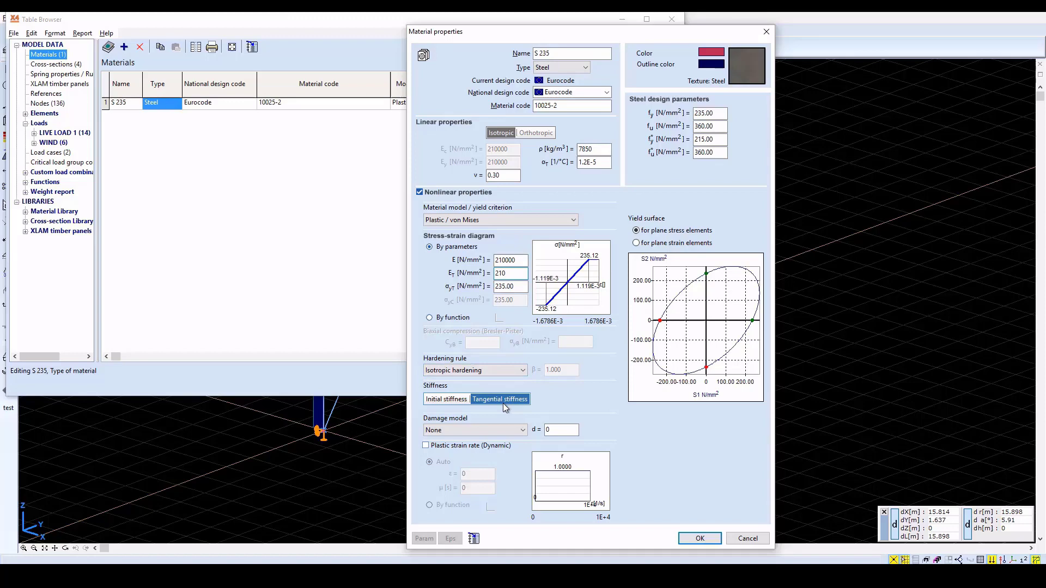
left_click(747, 539)
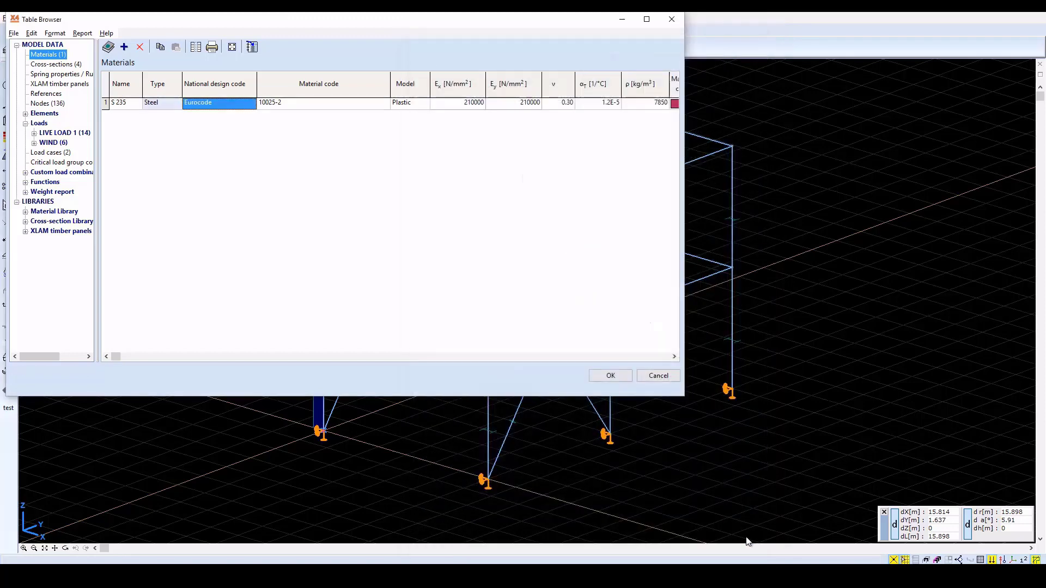
Close the Materials table and show static eX displacements for ULS combination Co.#1.
left_click(658, 376)
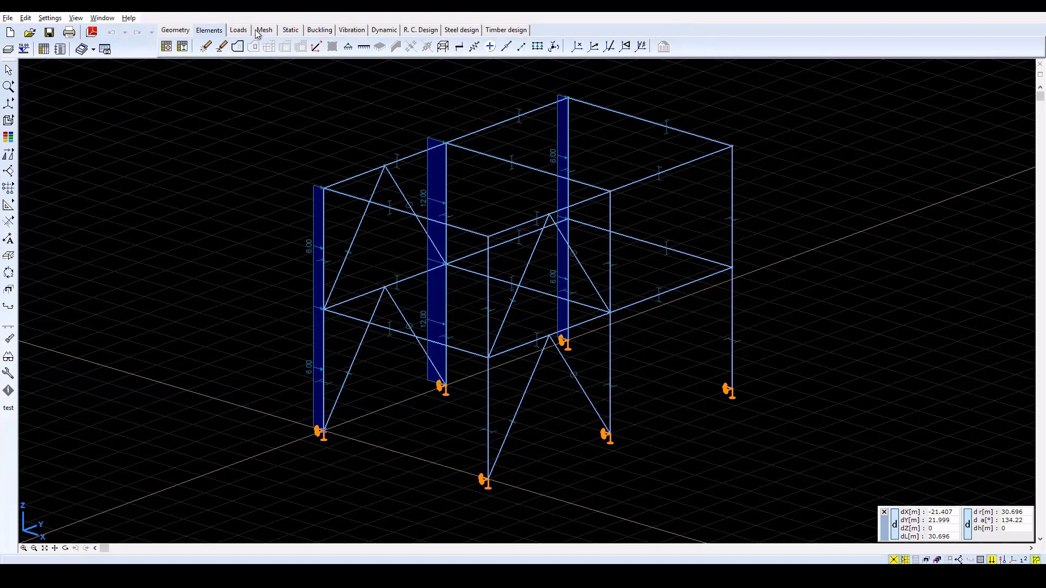
left_click(286, 31)
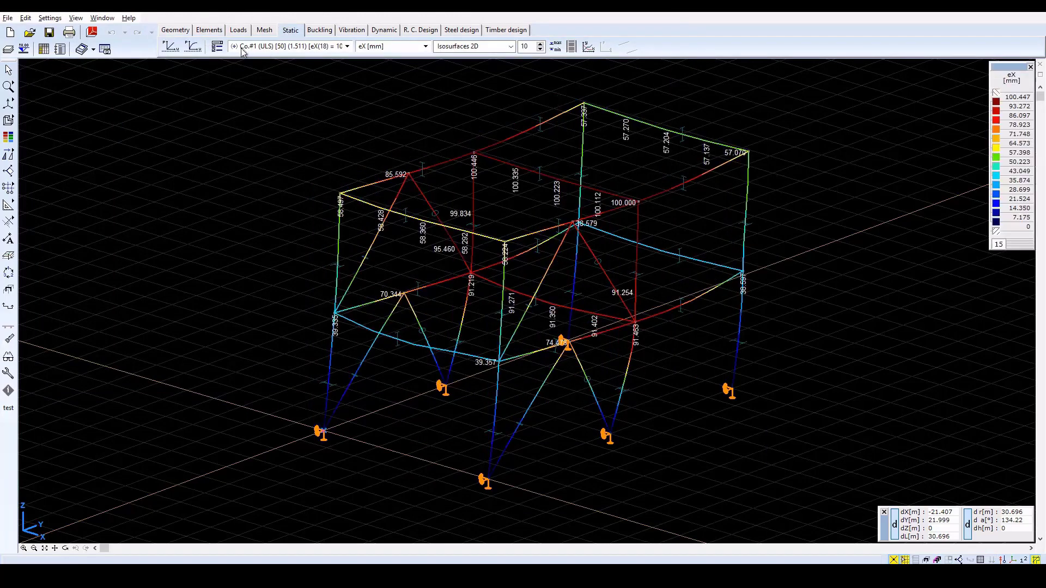
left_click(192, 47)
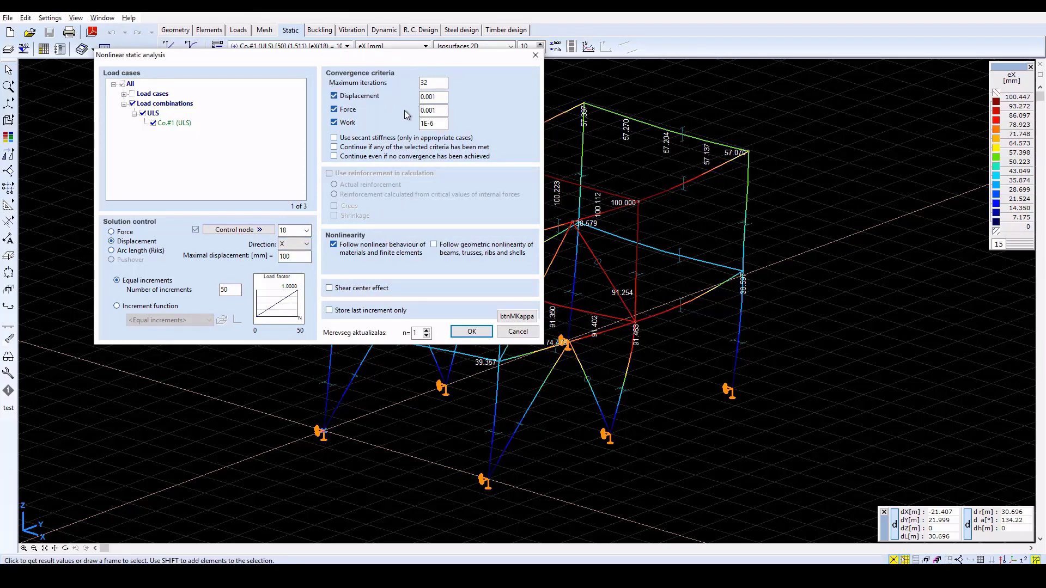
left_click(433, 96)
left_click(474, 327)
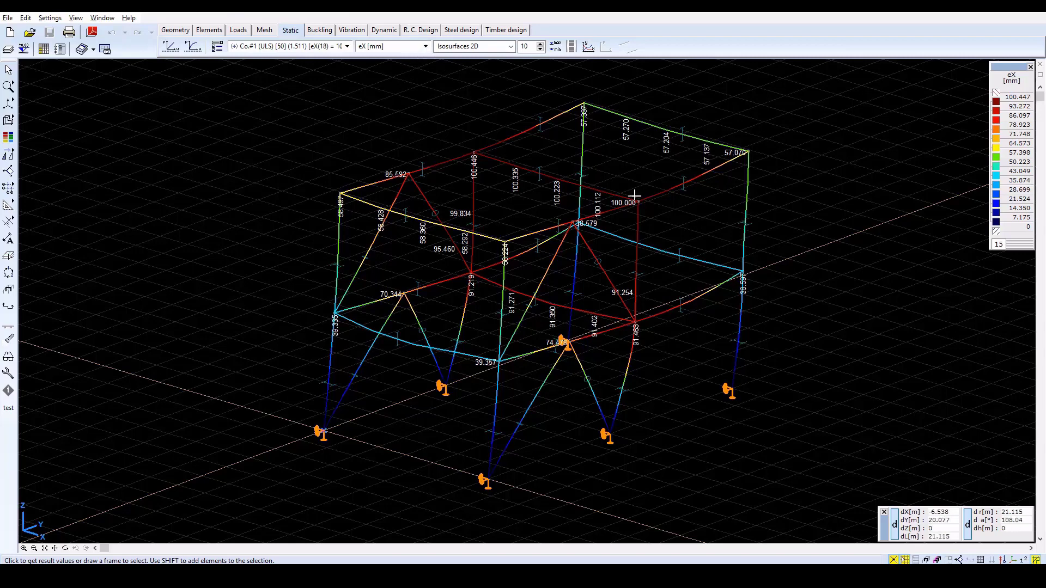
Switch results to Smax [N/mm2] beam stresses shown with the Diagram display style.
left_click(425, 46)
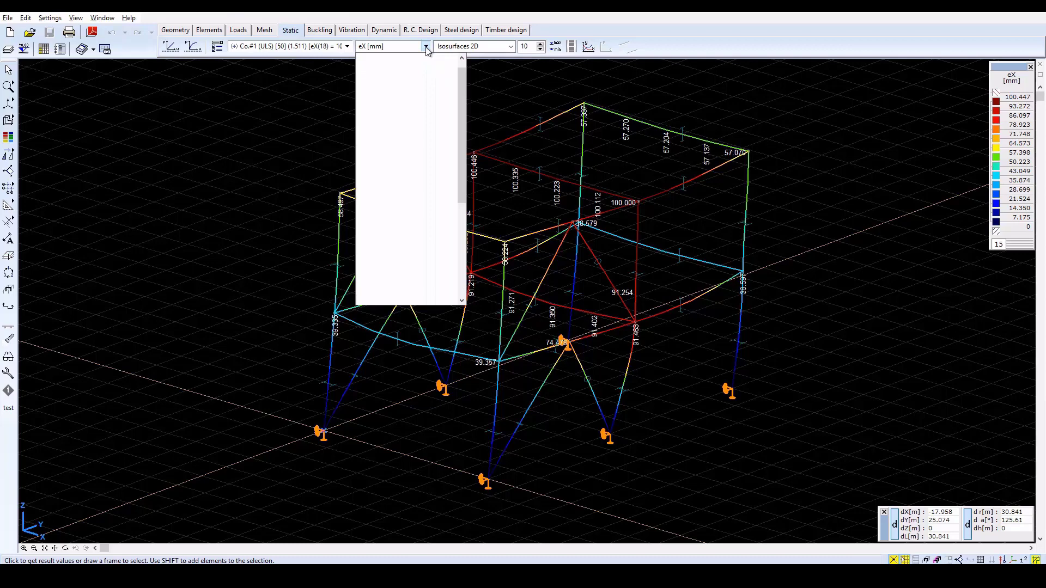
left_click(398, 243)
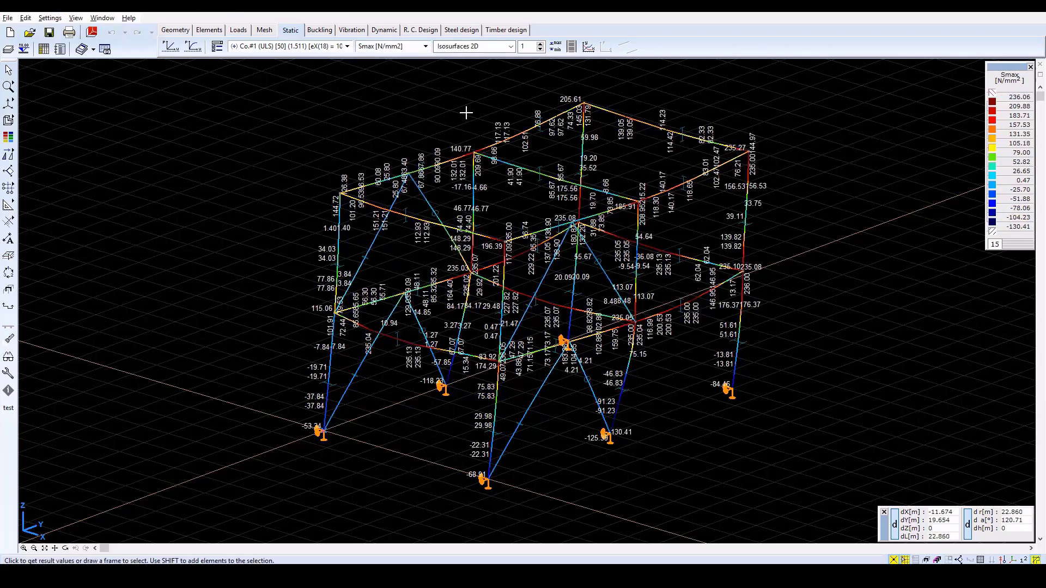
left_click(482, 47)
left_click(479, 57)
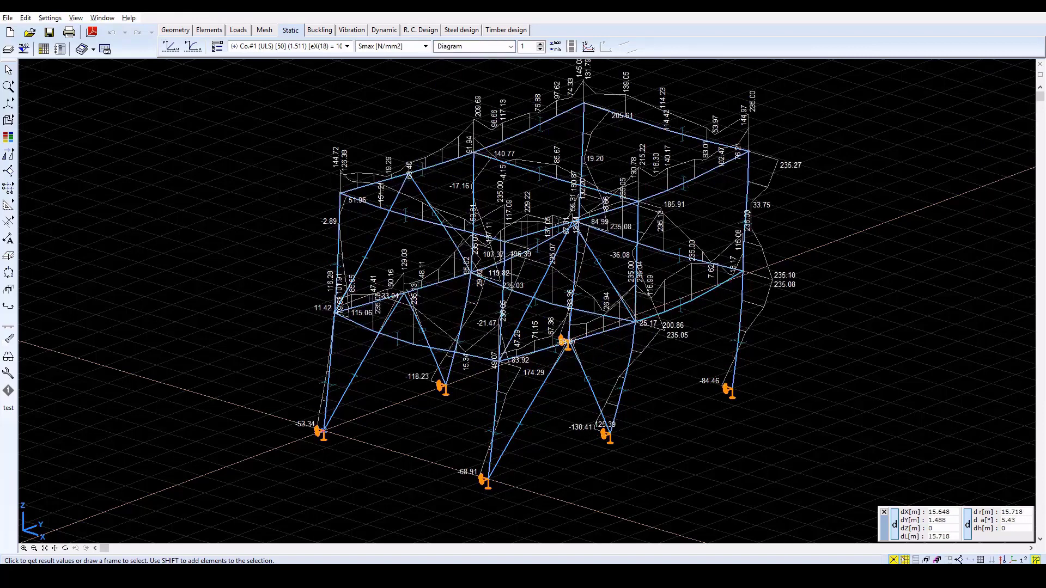
Limit the view to Intermediate Frame and plot Sminmax [N/mm2] as filled diagrams.
left_click(927, 559)
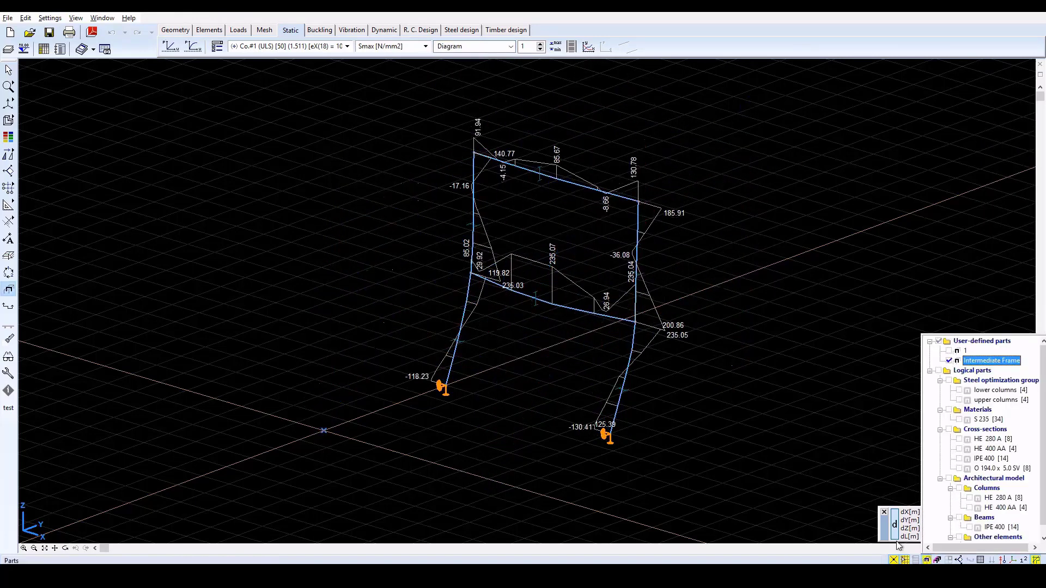
left_click(373, 48)
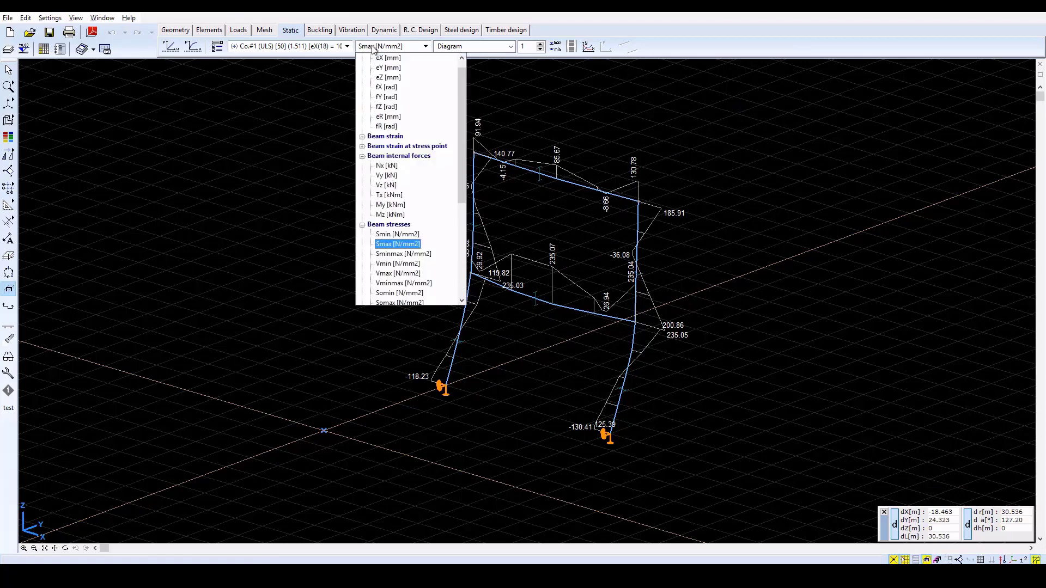
left_click(396, 255)
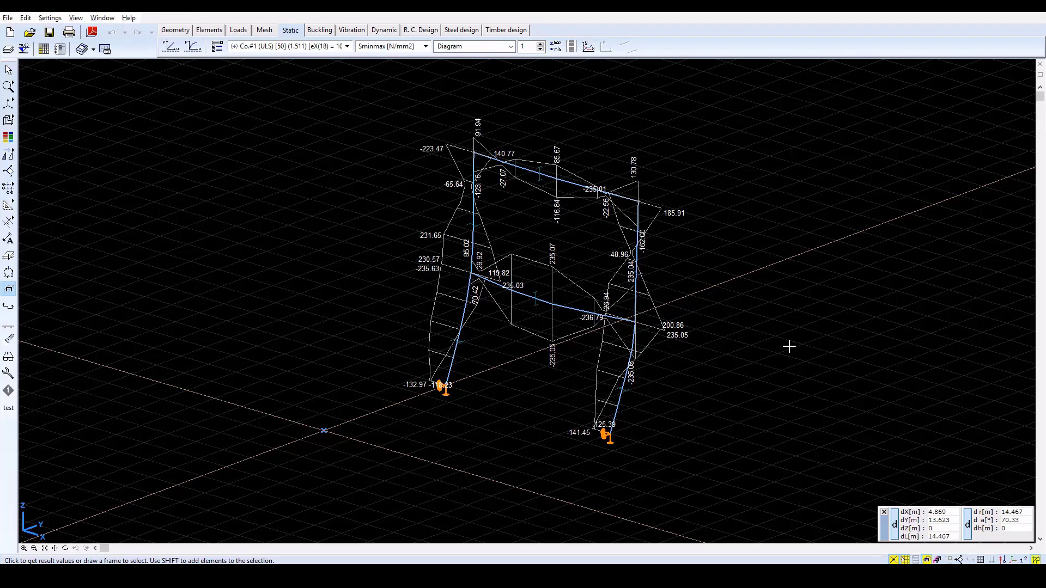
left_click(510, 46)
left_click(482, 66)
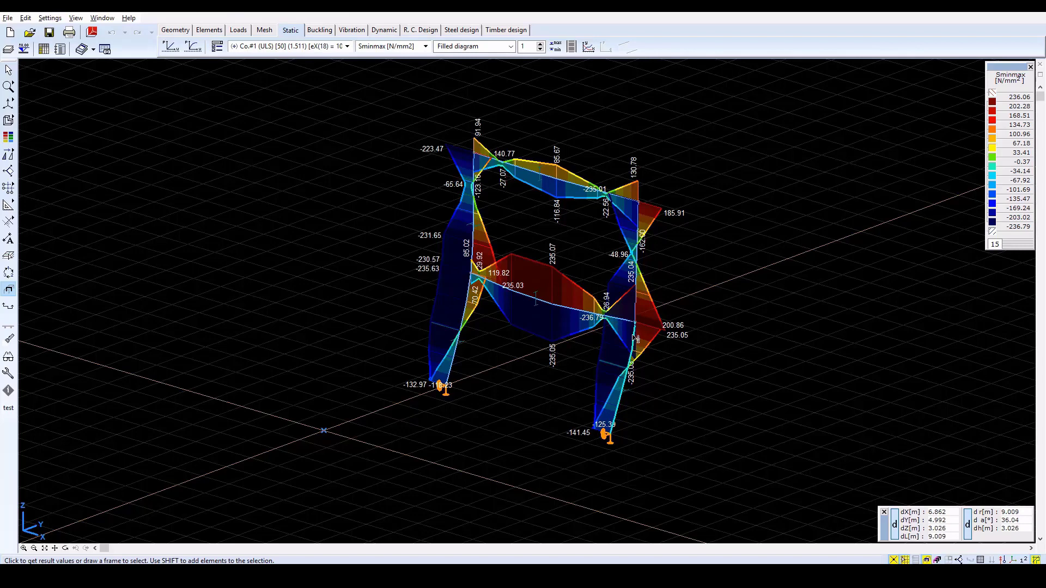
left_click(571, 47)
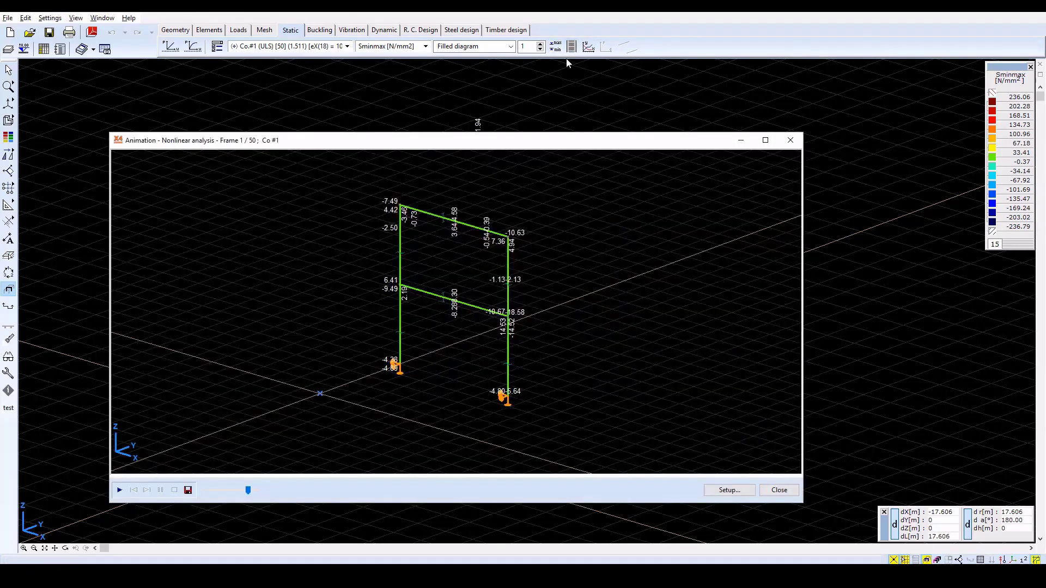
left_click(119, 490)
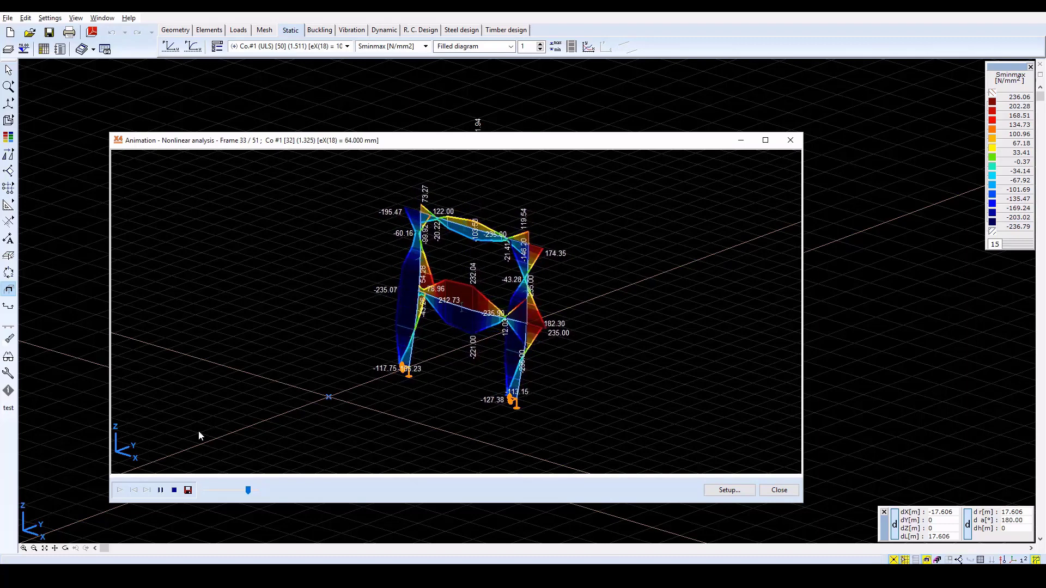
left_click(160, 491)
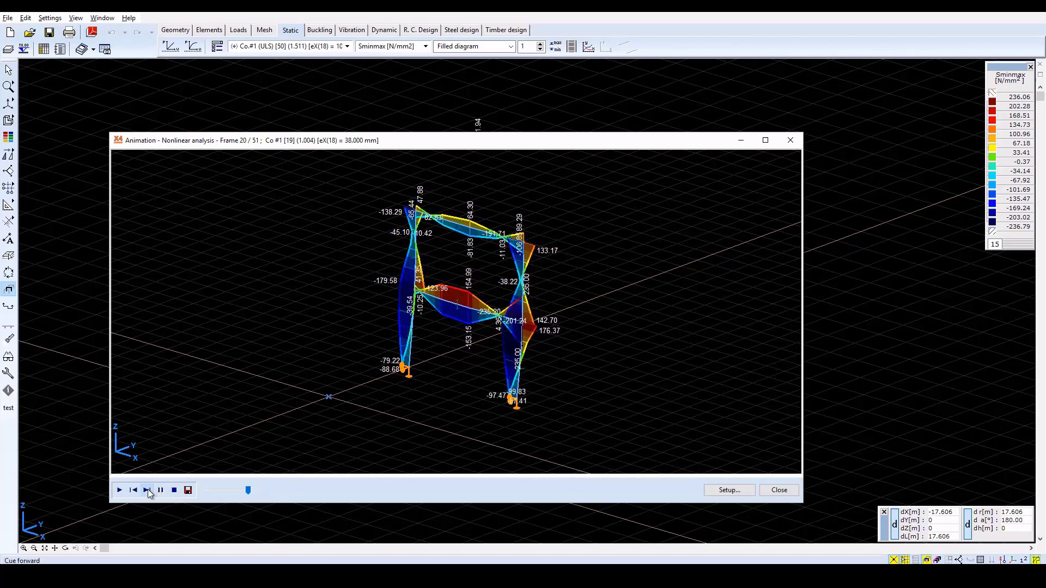
left_click(147, 490)
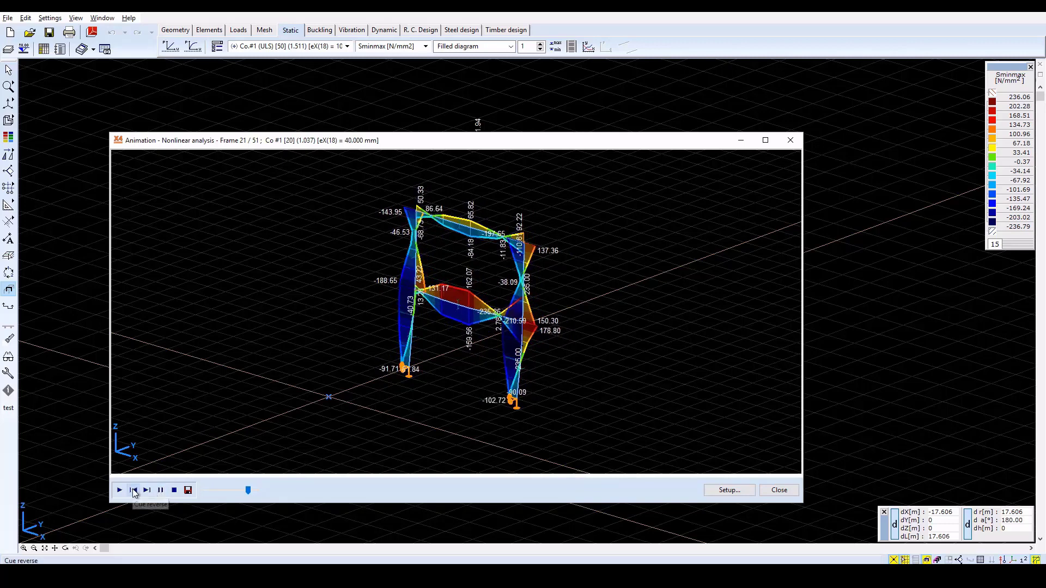
left_click(133, 490)
left_click(134, 491)
left_click(134, 491)
left_click(134, 491)
left_click(134, 491)
left_click(134, 491)
left_click(134, 490)
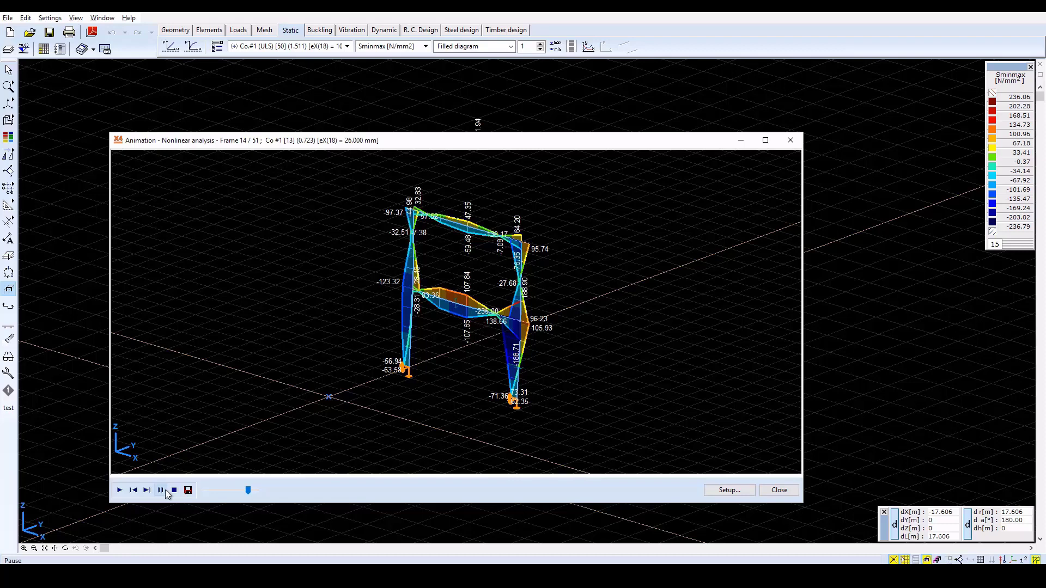
left_click(793, 490)
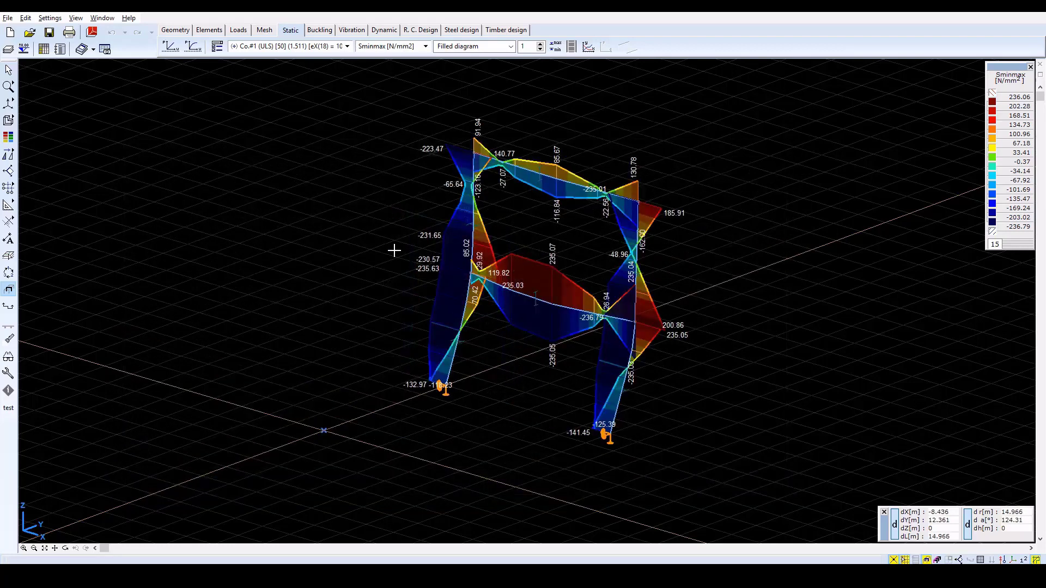
Open the Node 18 load–displacement diagram and move its marker back to increment 13 (0.73772).
left_click(588, 47)
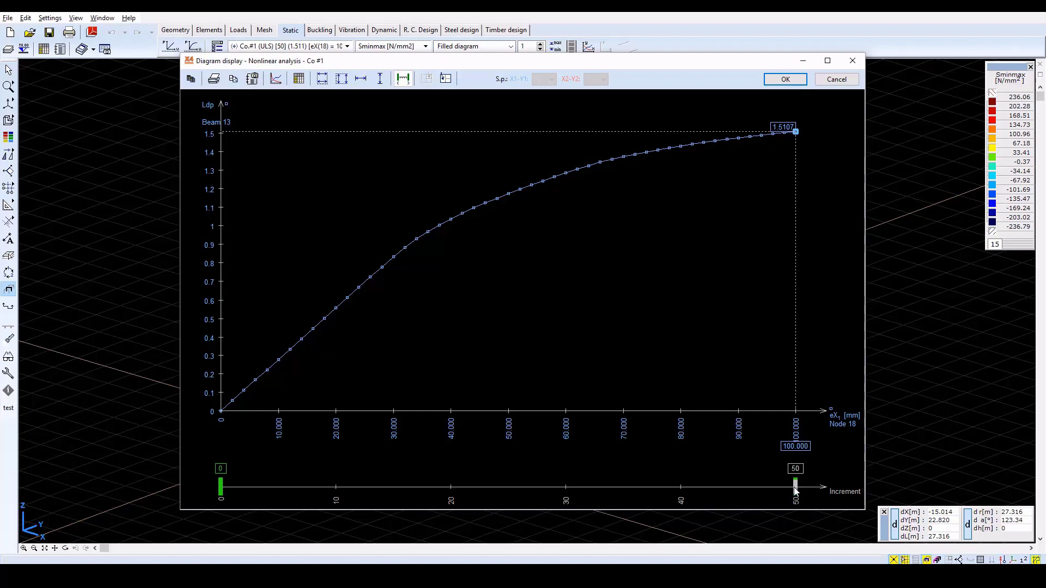
left_click_drag(795, 490, 374, 496)
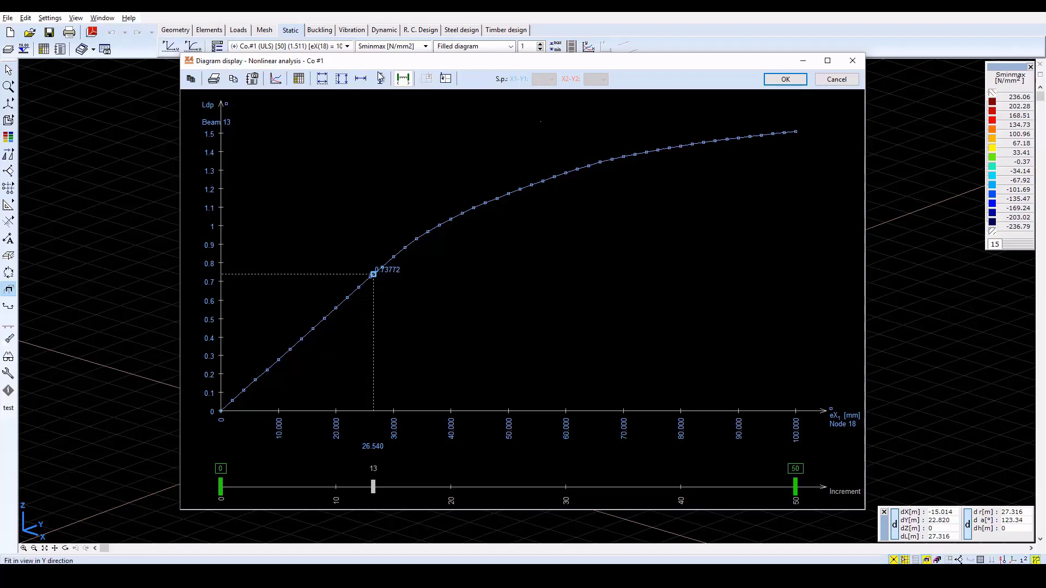
Add a second X2-Y2 curve plotting Beam 13 Smax against node 54's eZ displacement.
left_click(276, 79)
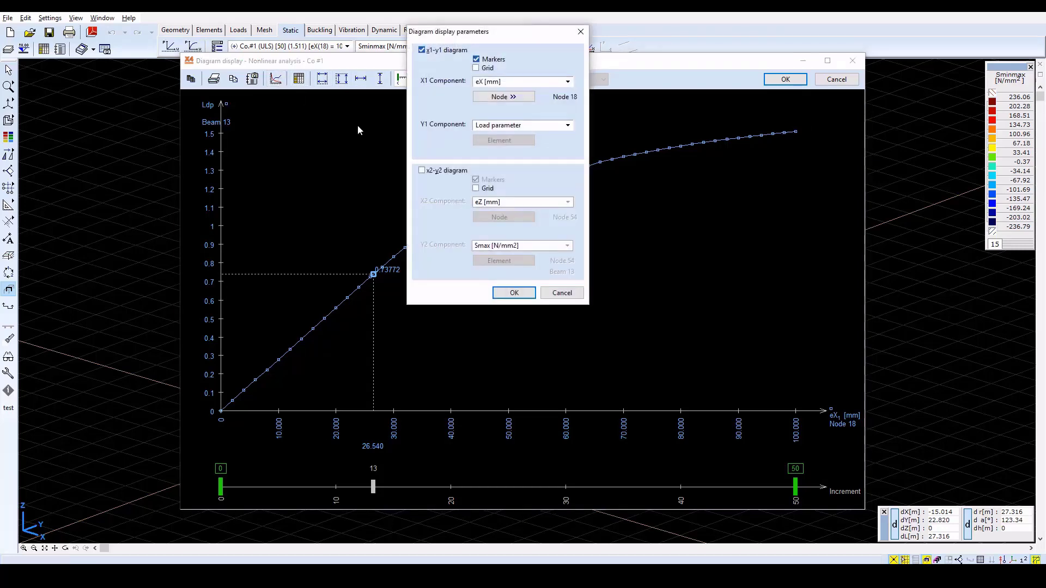
left_click(421, 170)
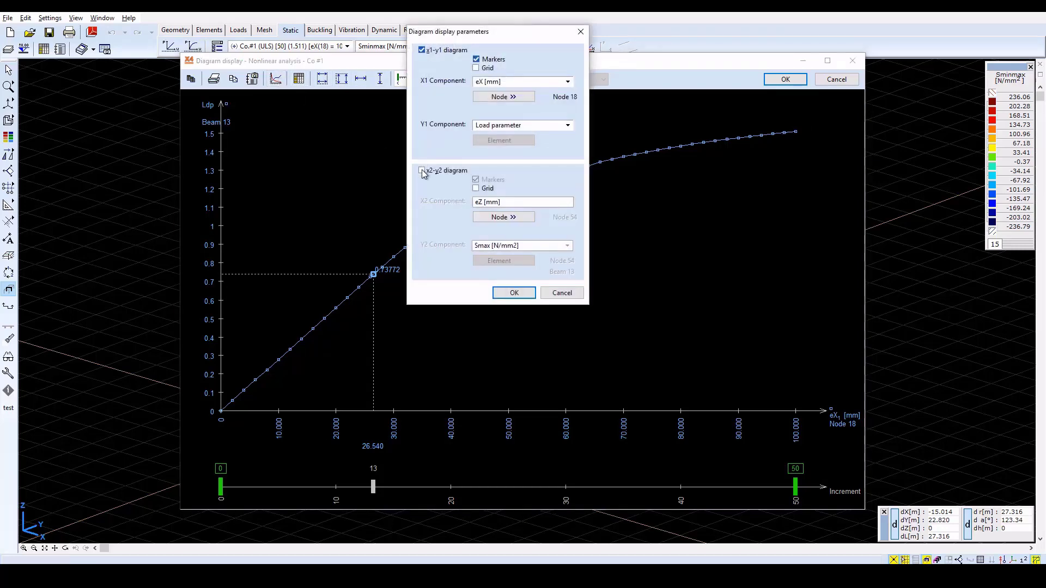
left_click(504, 217)
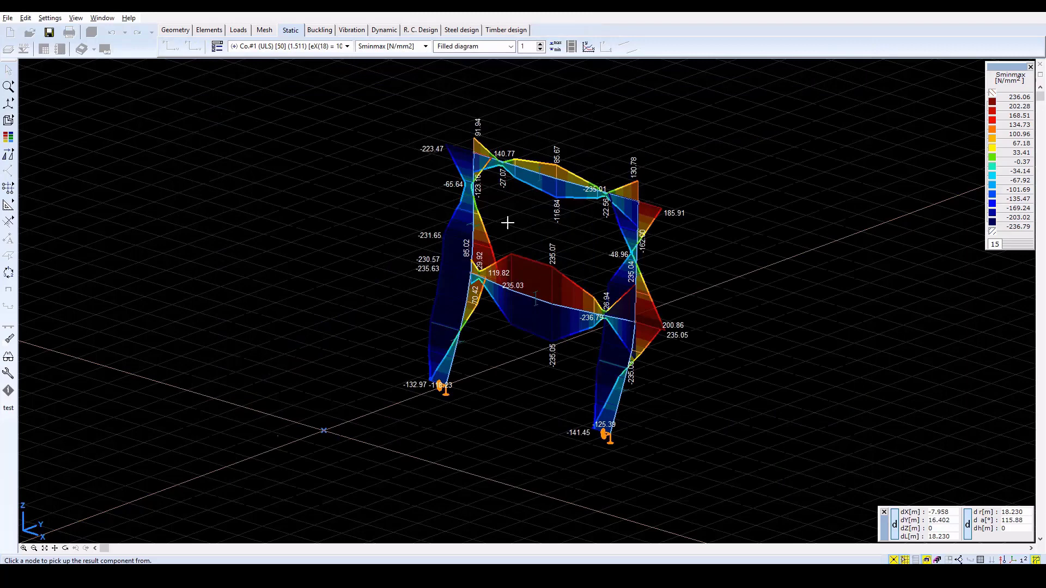
left_click(552, 305)
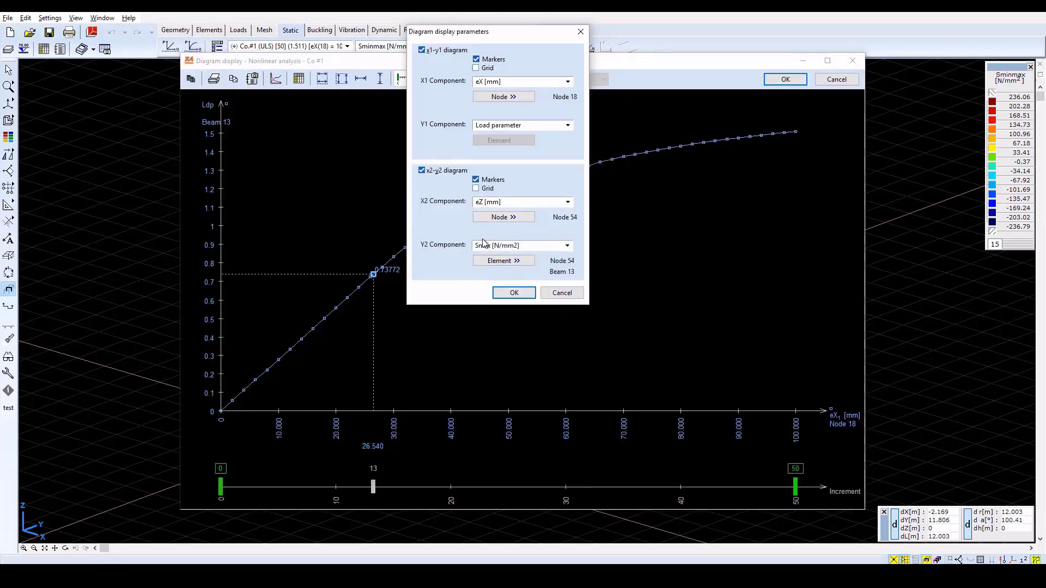
left_click(569, 246)
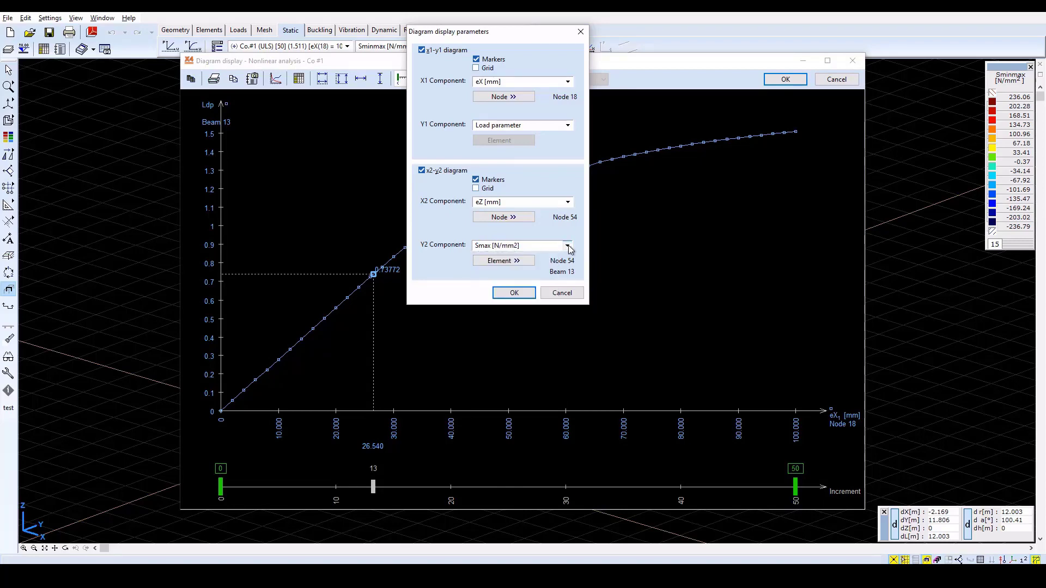
left_click(514, 293)
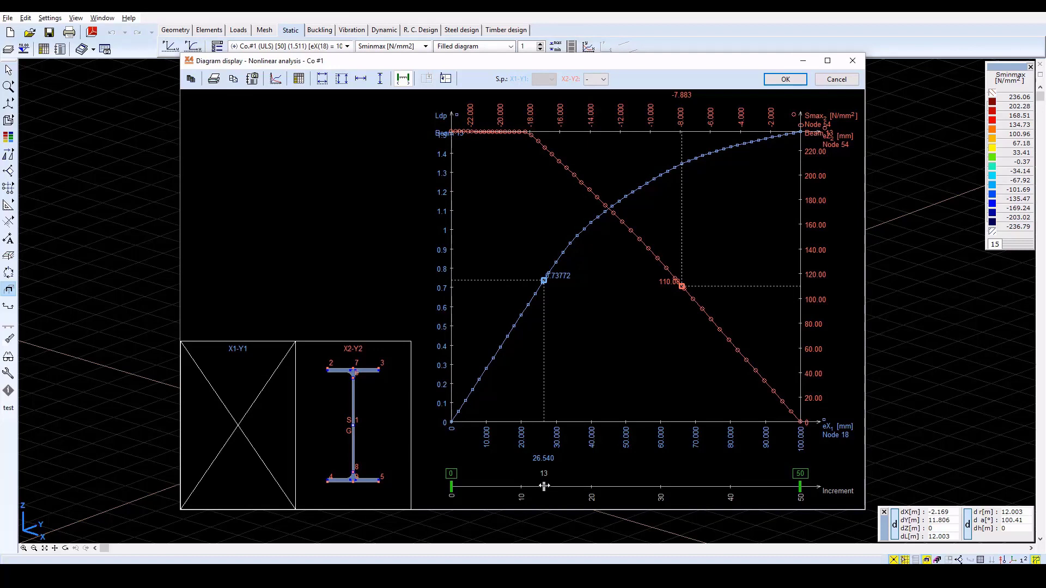
Read both curves at increment 33, then close the nonlinear diagram window.
left_click_drag(543, 487, 682, 499)
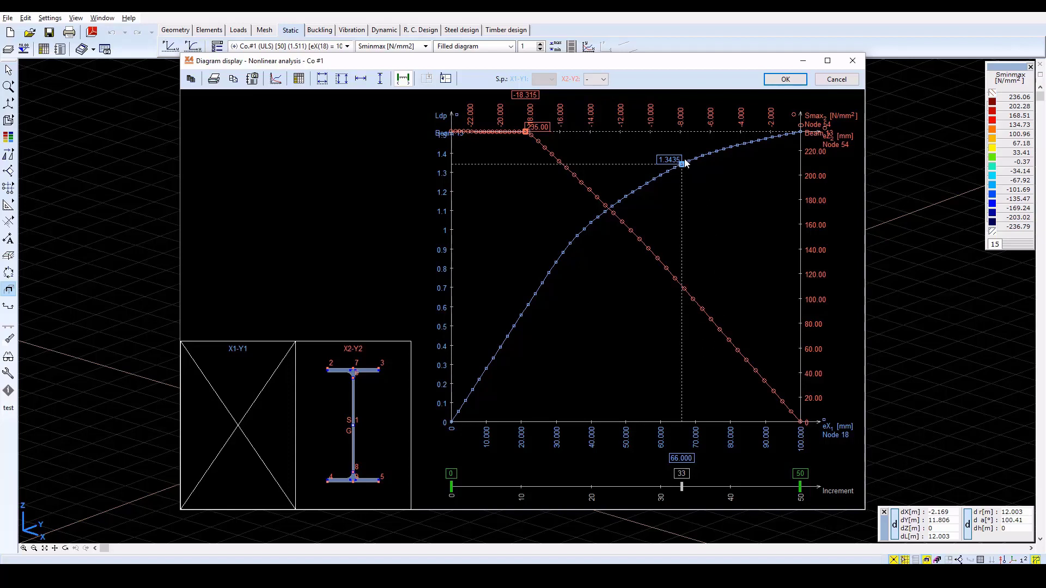
left_click(785, 80)
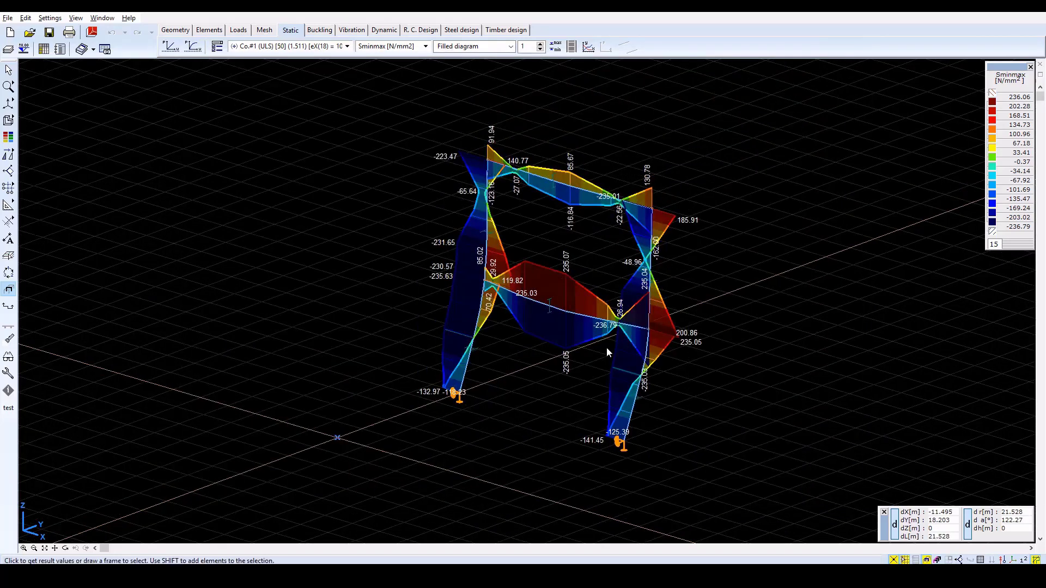
Show Co.#1 increment 13 (0.723) results and open the lower right column's cross-section stresses.
left_click(307, 48)
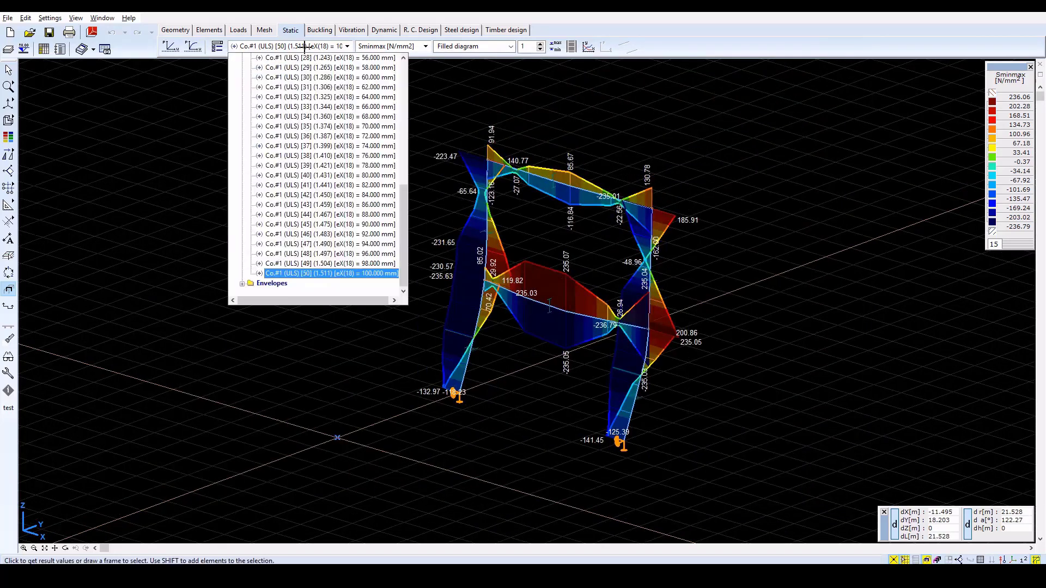
scroll(307, 90, "up", 10)
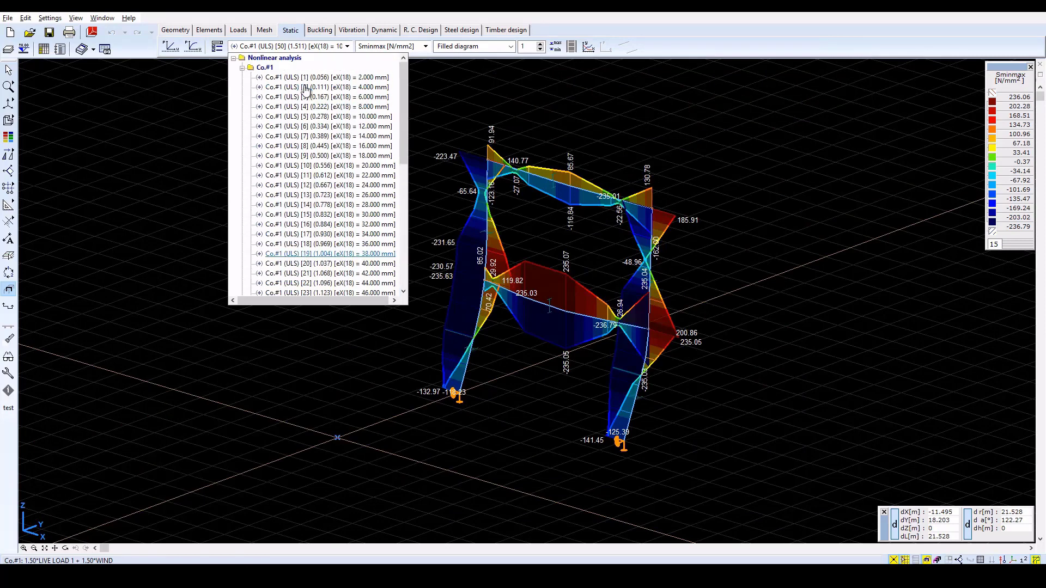
left_click(318, 195)
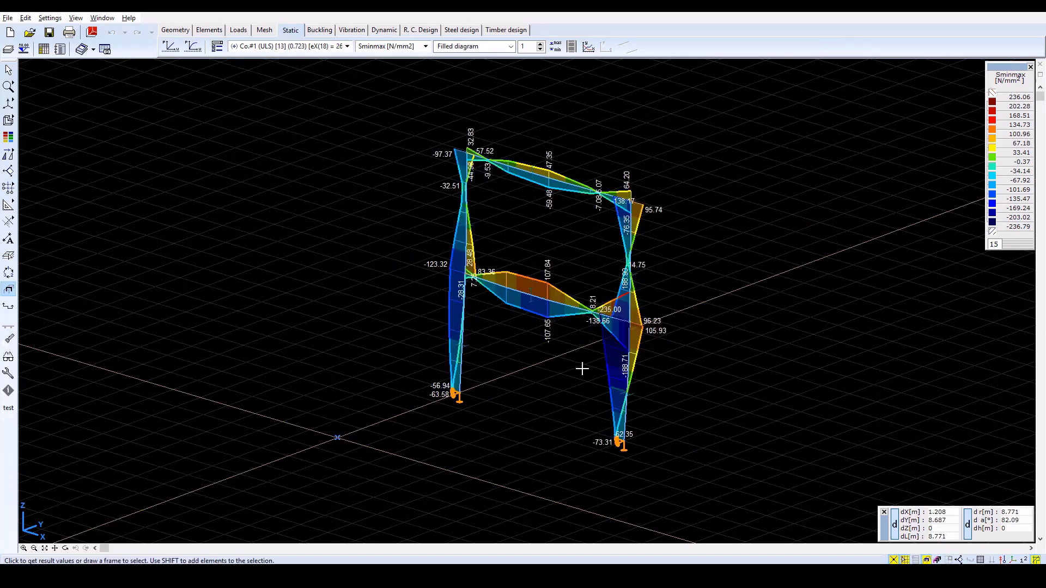
double_click(631, 377)
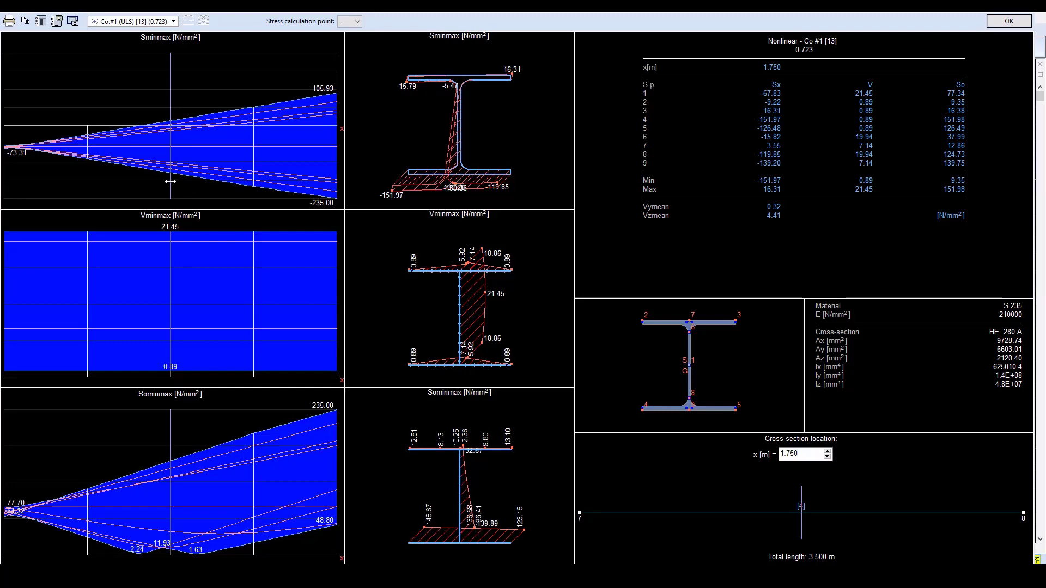
Move the examined column section to x = 3.494 m, where Sx spans -234.75 to 105.63 N/mm².
left_click_drag(169, 181, 338, 200)
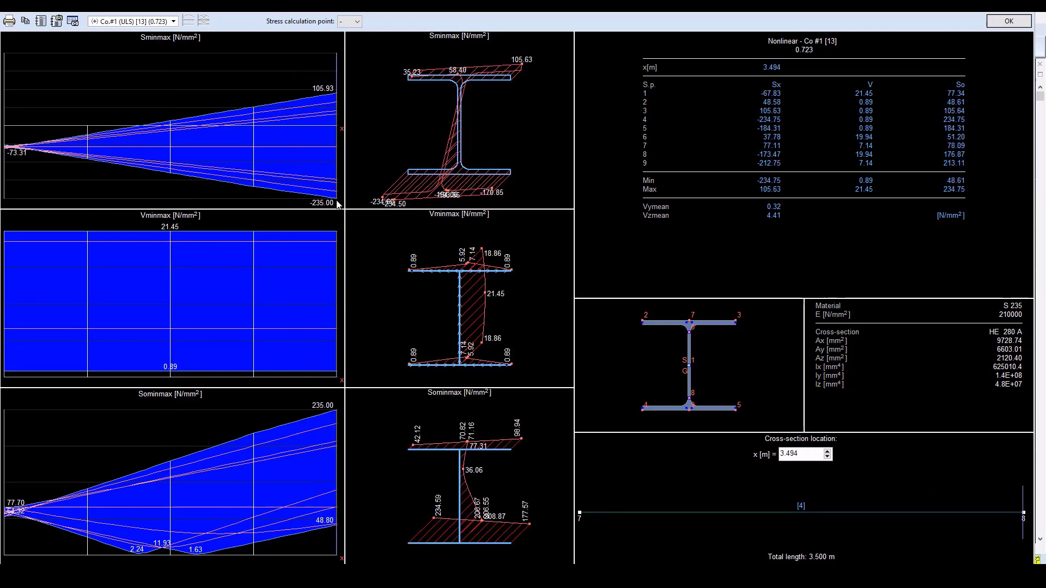
left_click(151, 23)
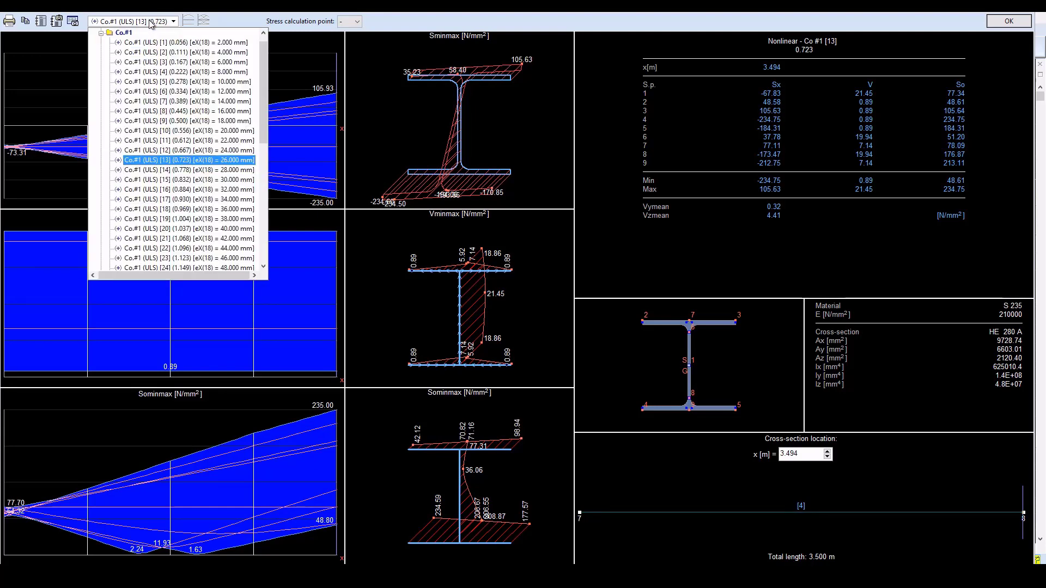
Step down the increment list to [50] (1.511), where Sx reaches 200.03 and So 239.20 N/mm².
key("Down")
key("Down")
key("Down")
key("Down")
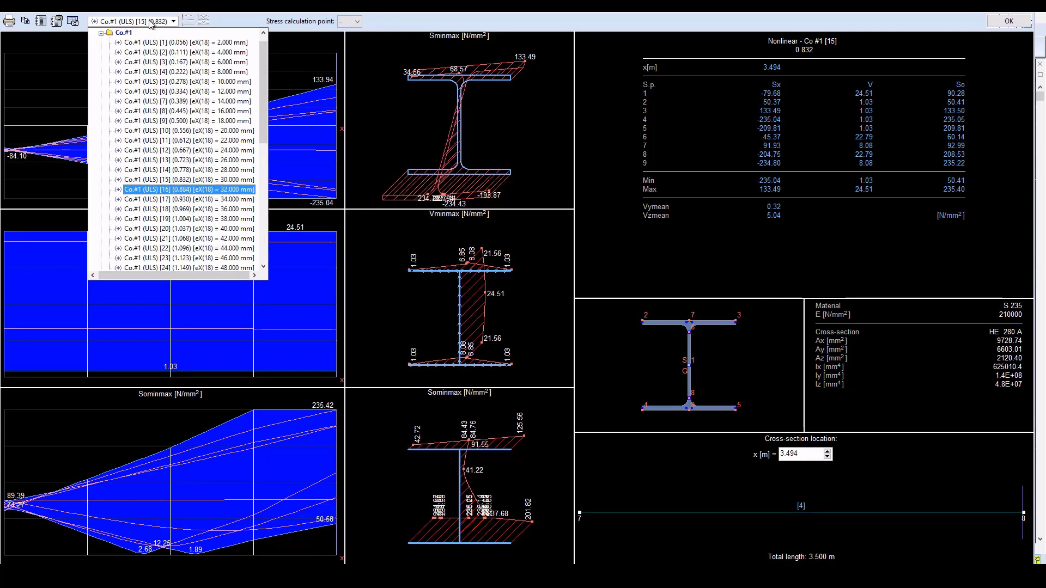
key("Down")
key("Down")
key("Down")
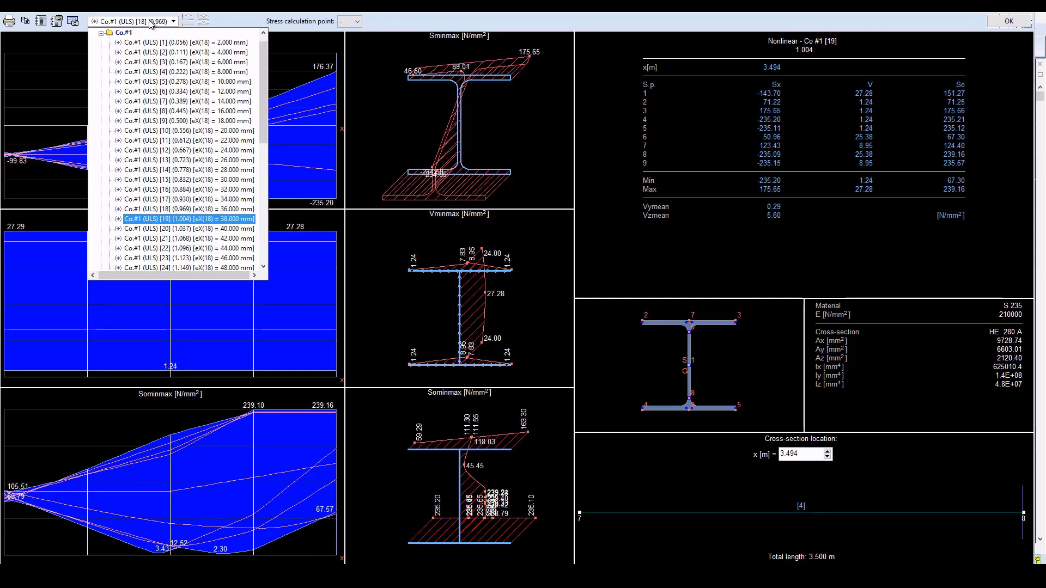
key("Down")
key("Down")
key("Down")
key("Down")
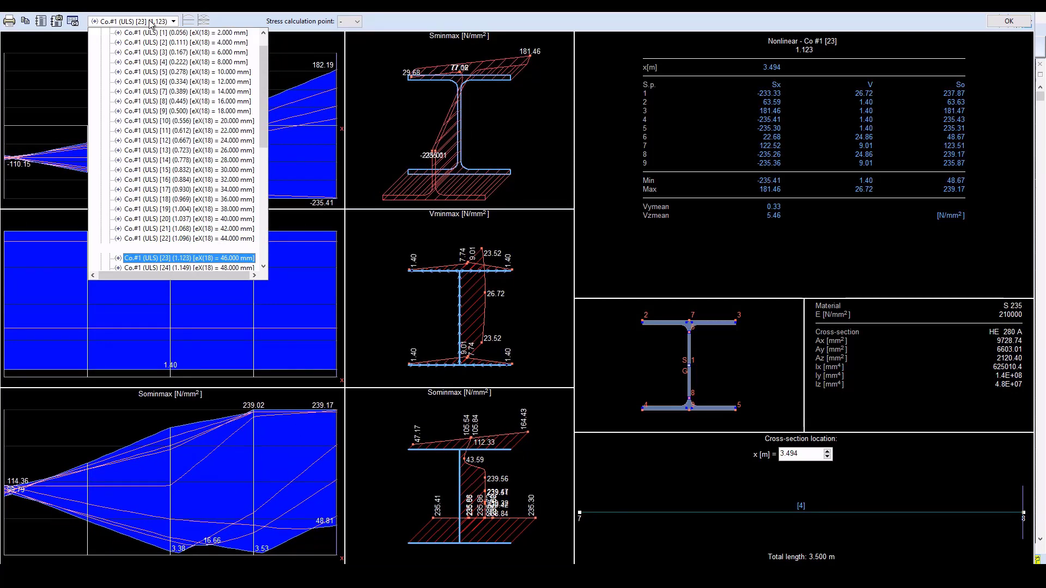
key("Down")
key("Down")
key("Down")
key("Down")
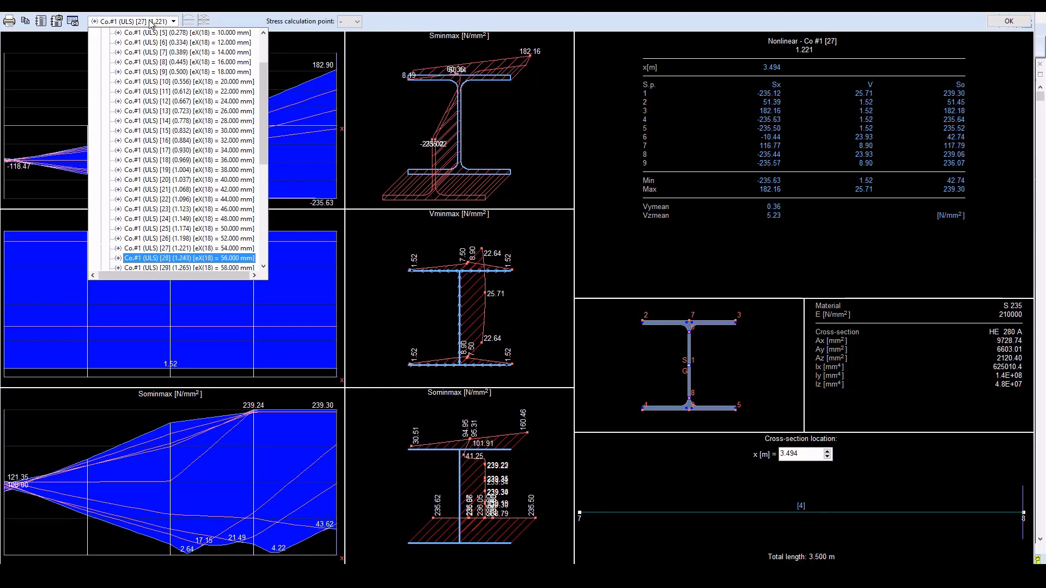
key("Down")
key("Down")
key("Down")
key("Down")
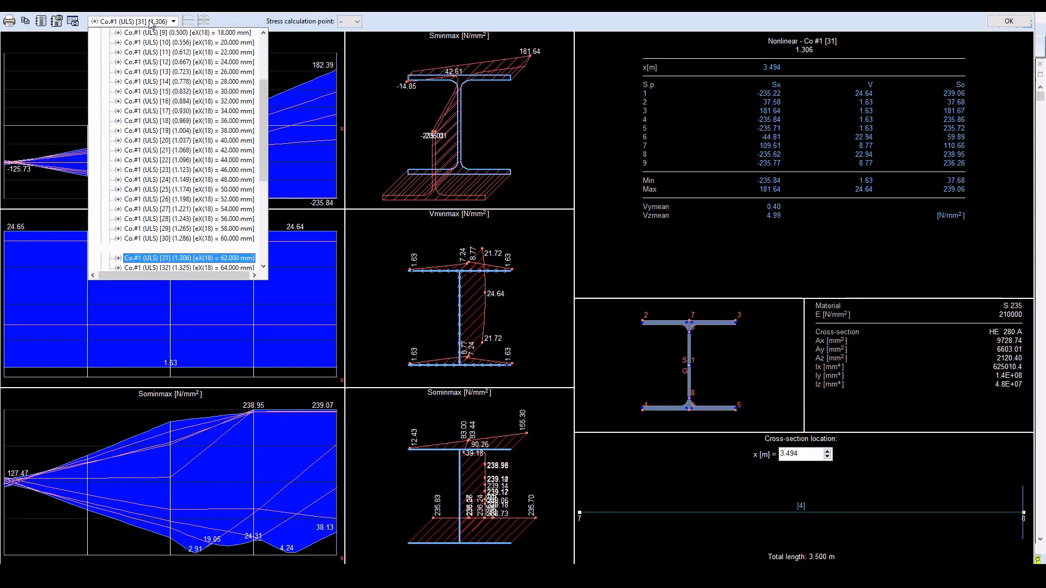
key("Down")
key("Down")
key("Down")
key("Down")
key("Down")
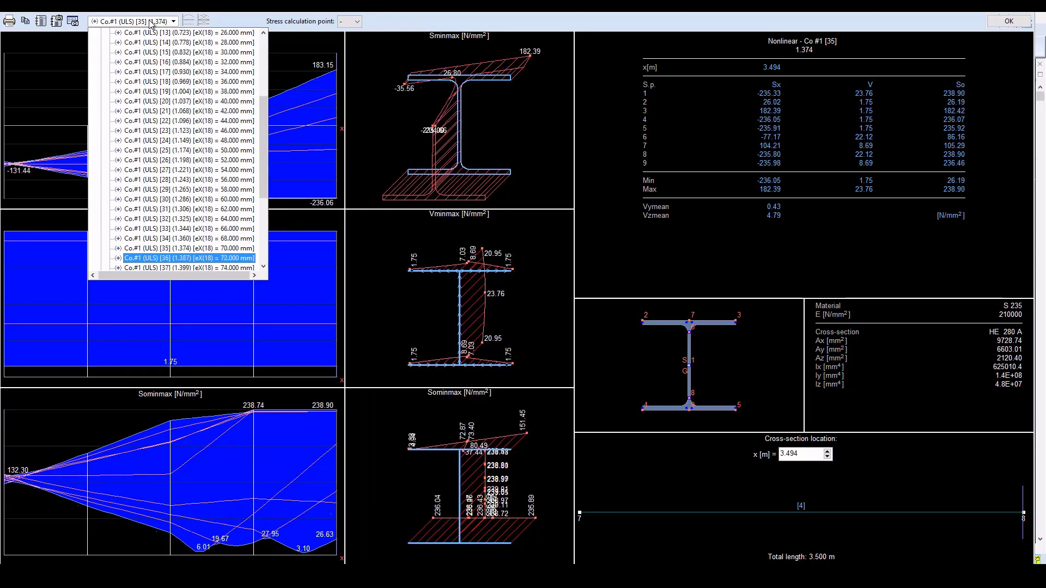
key("Down")
key("Down")
key("Down")
key("Down")
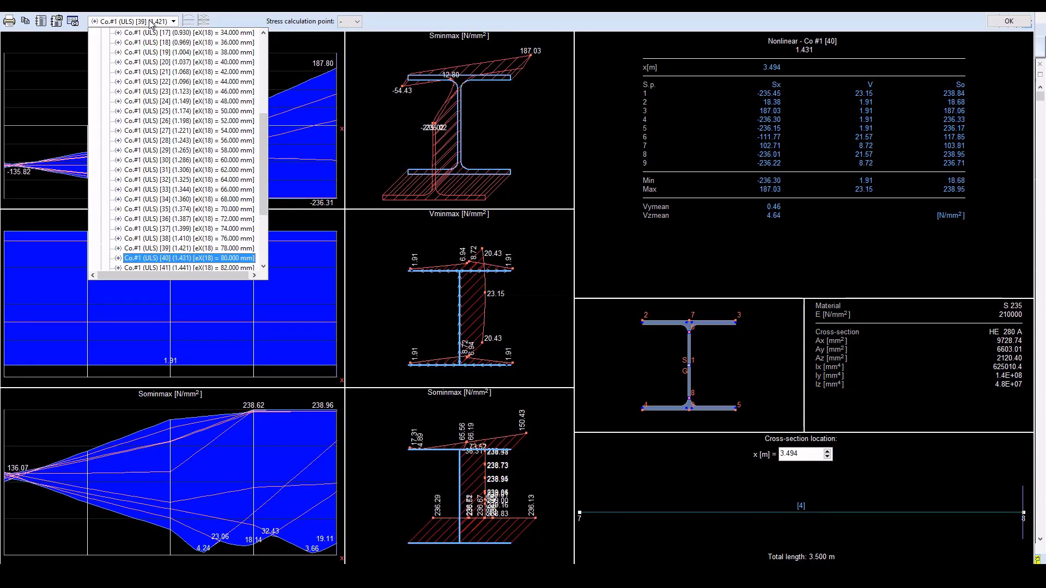
key("Down")
key("Down")
key("Down")
key("Down")
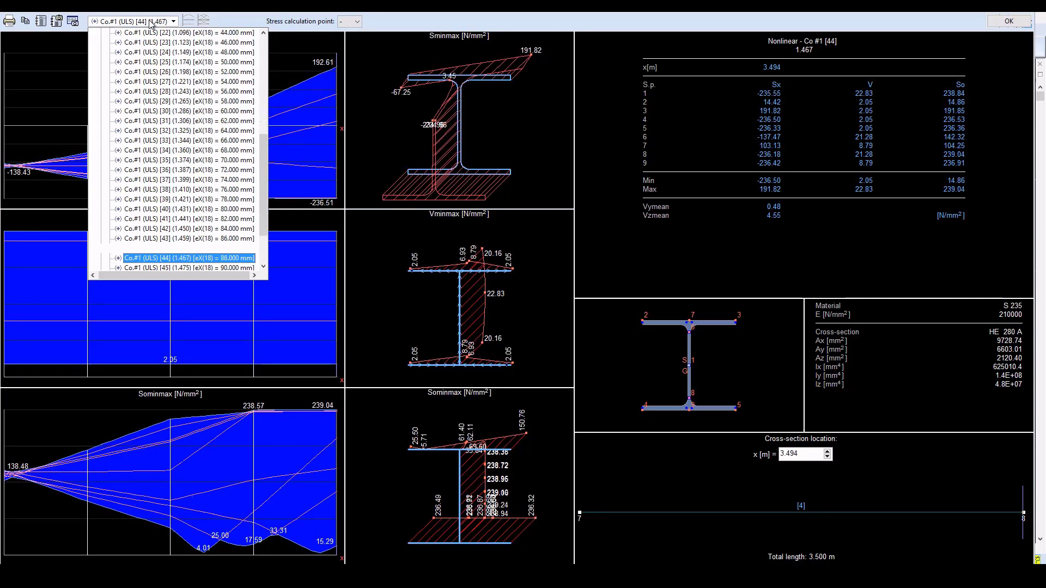
key("Down")
key("Down")
key("Down")
key("Down")
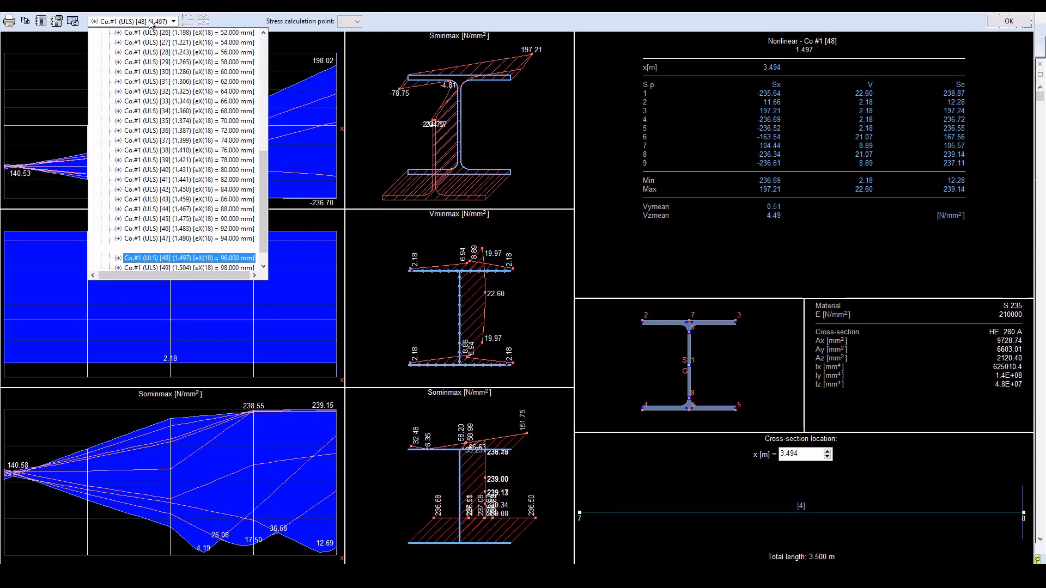
key("Down")
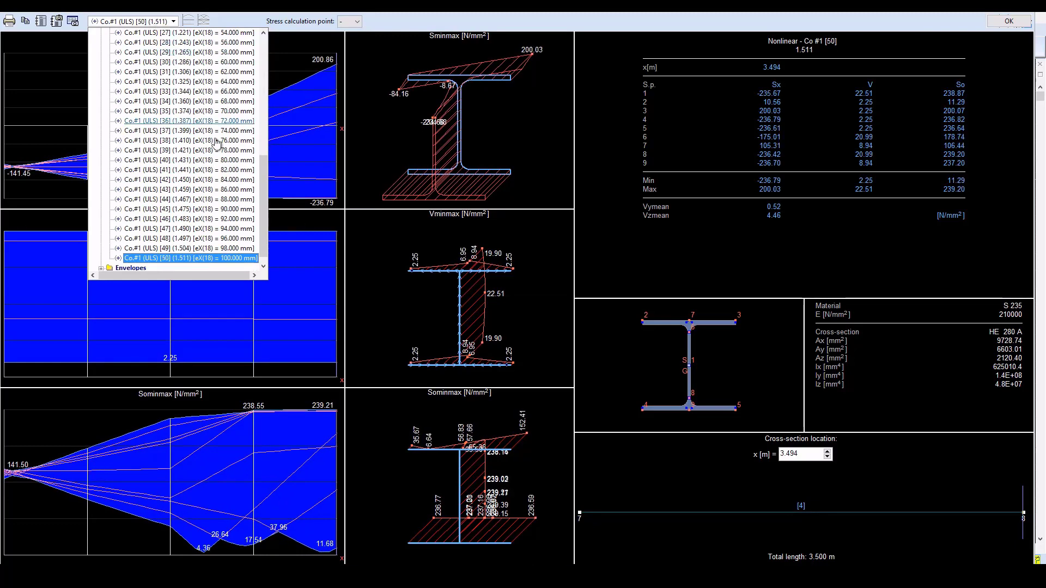
left_click(175, 259)
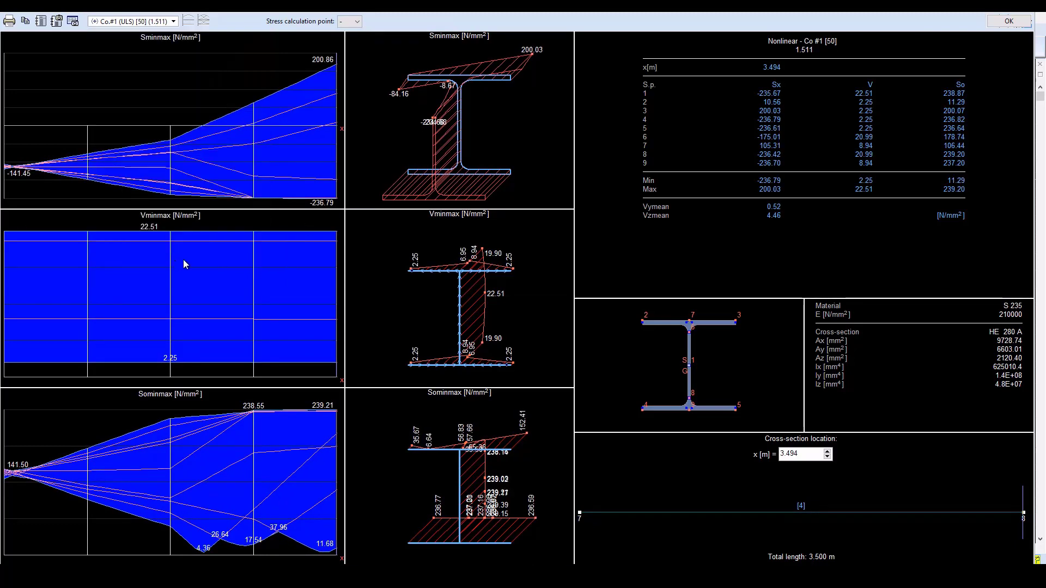
Close the stress detail, show eX displacements as Isosurfaces 2D (peak 100.447 mm), and list the model parts.
left_click(1013, 24)
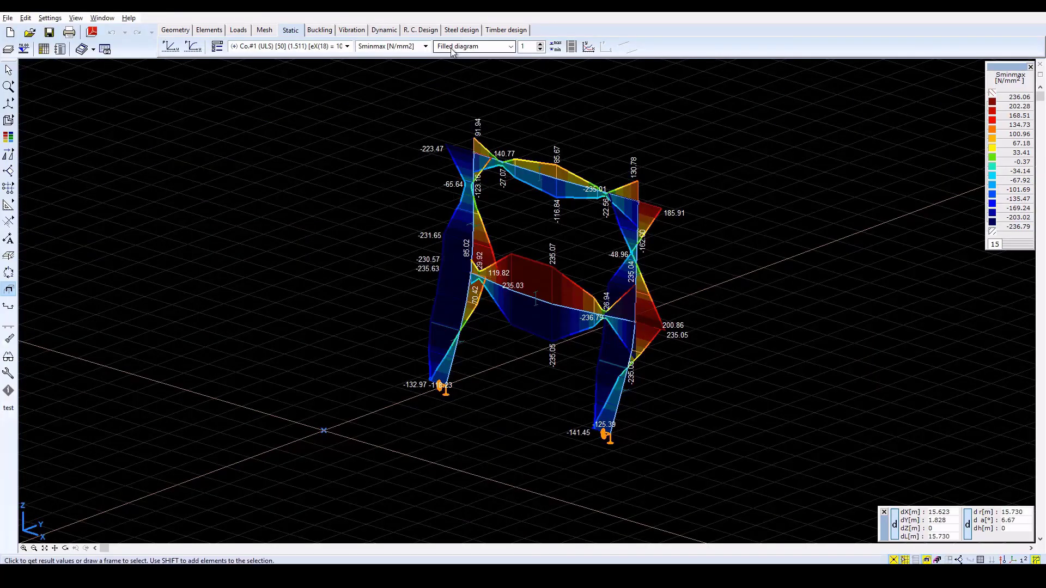
left_click(424, 46)
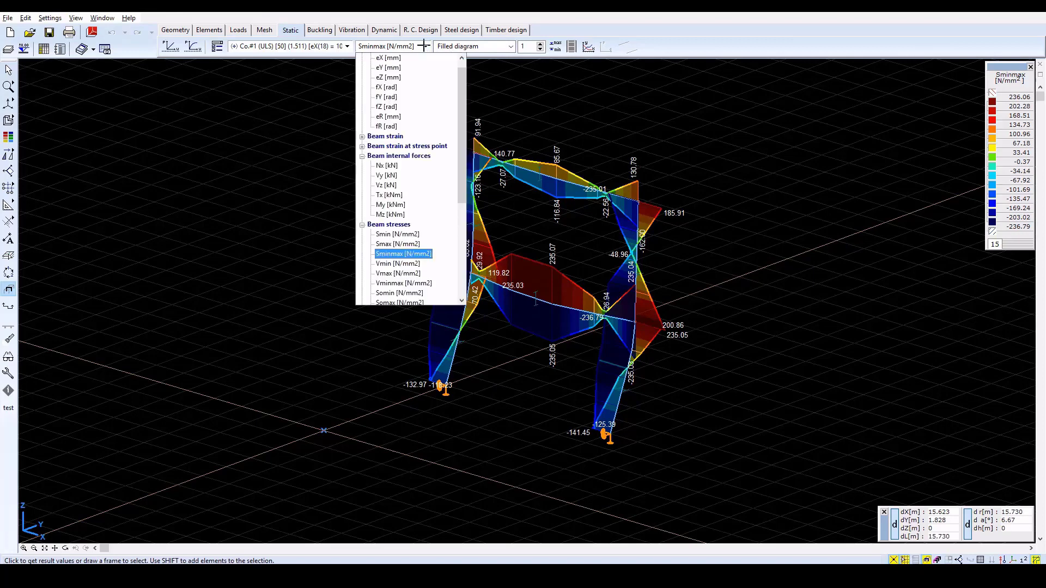
left_click(390, 57)
left_click(460, 48)
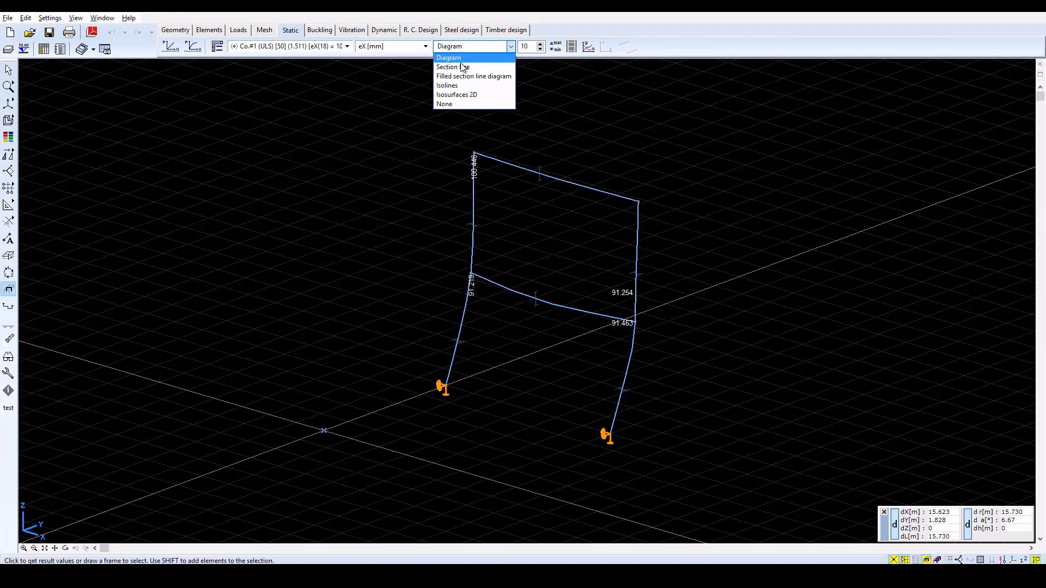
left_click(463, 95)
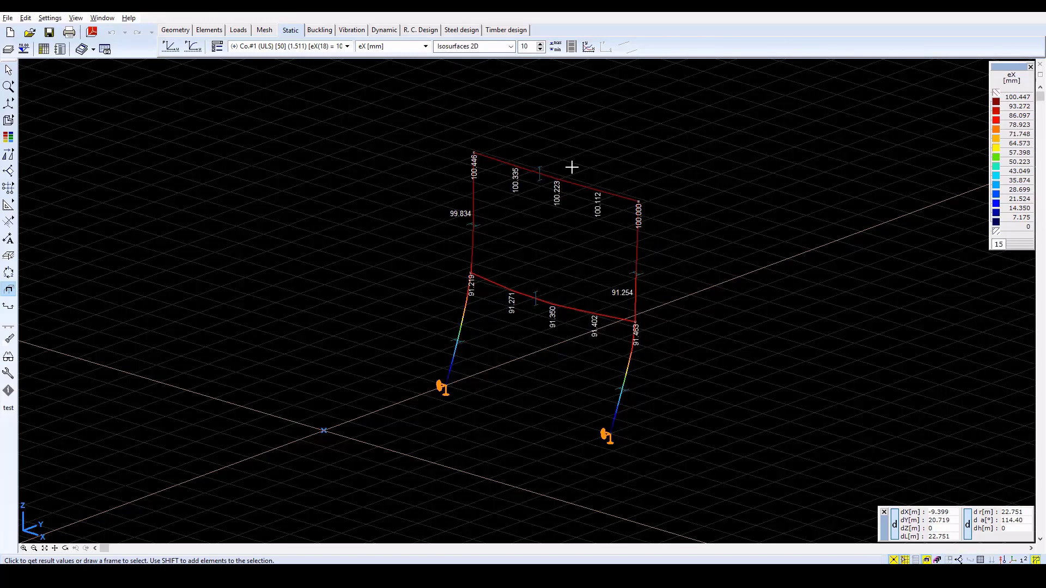
left_click(926, 559)
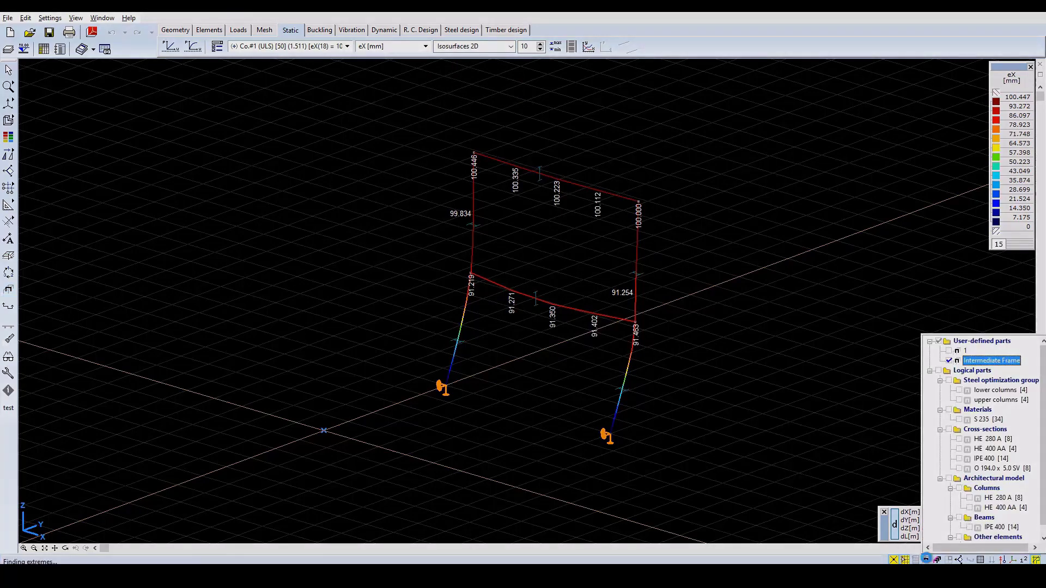